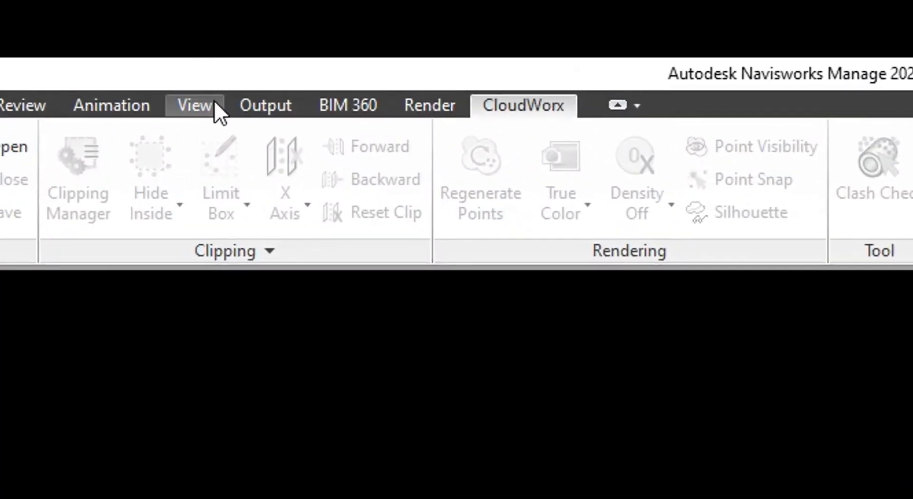
Split the scene vertically into two side-by-side views
click(215, 102)
click(541, 213)
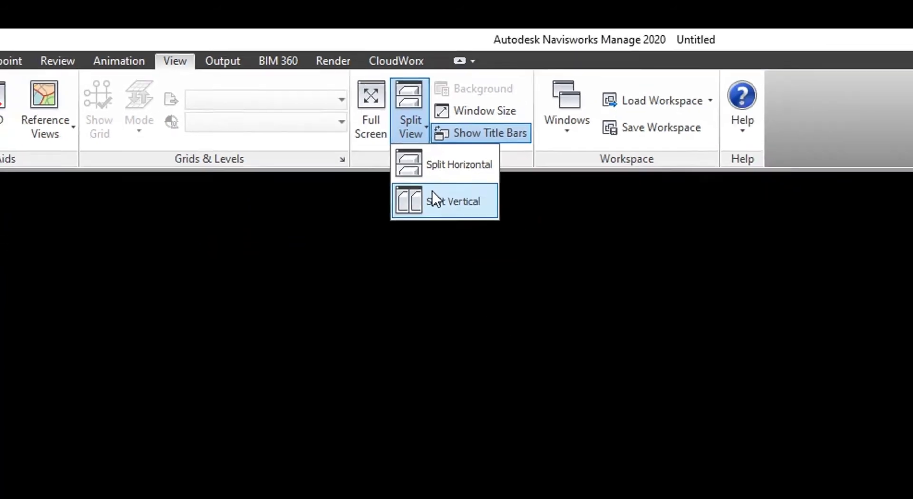
click(577, 298)
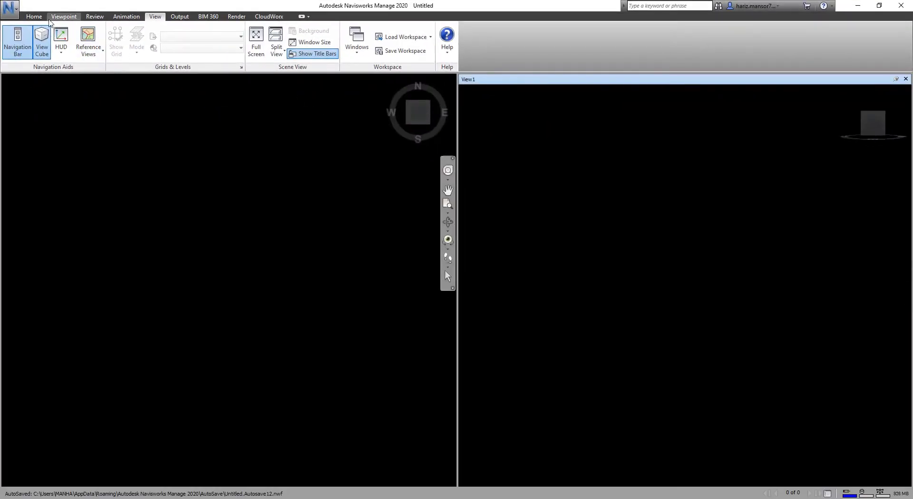
Load the Sporthal Boutersem 2.lgs point cloud and zoom the views onto the building
click(269, 17)
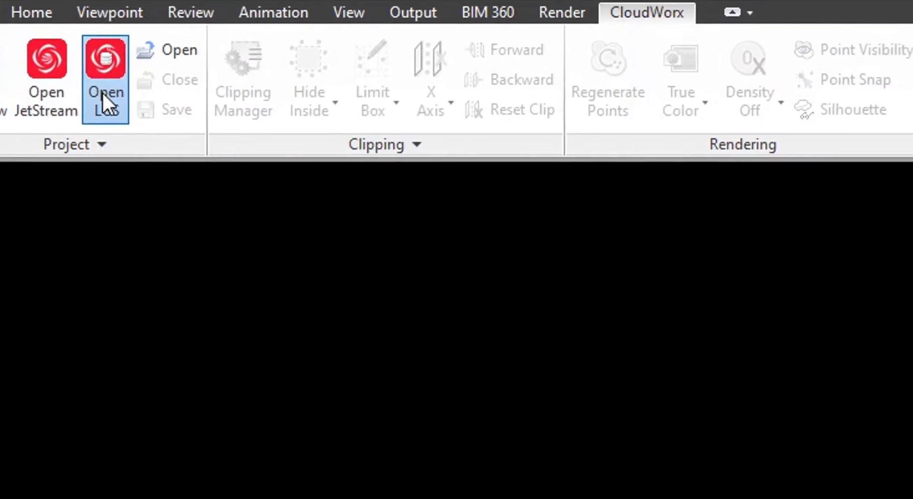
click(163, 136)
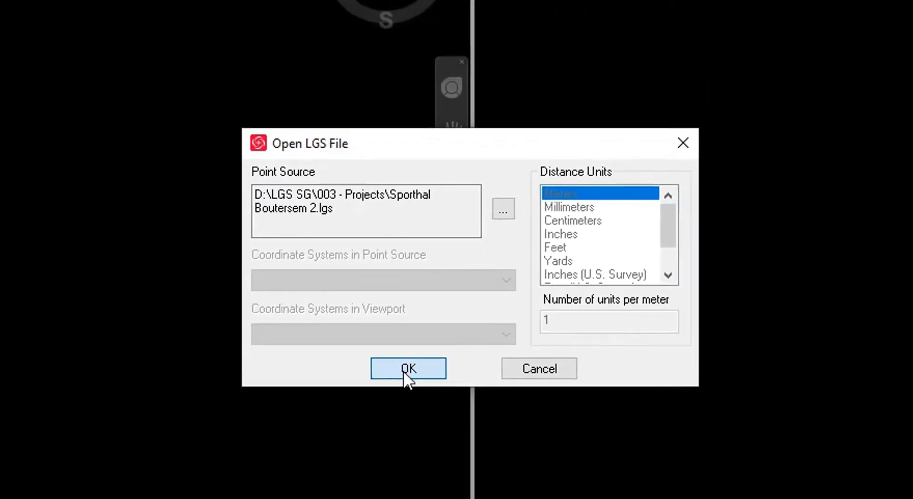
click(405, 374)
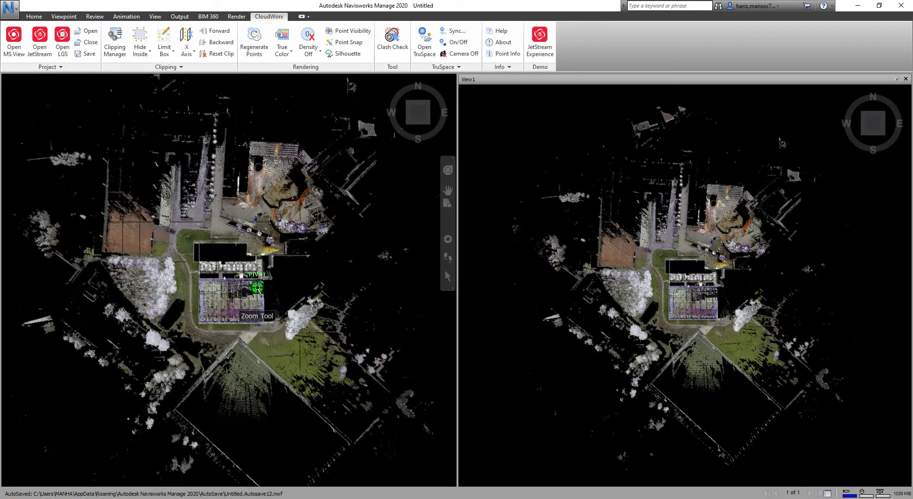
click(672, 296)
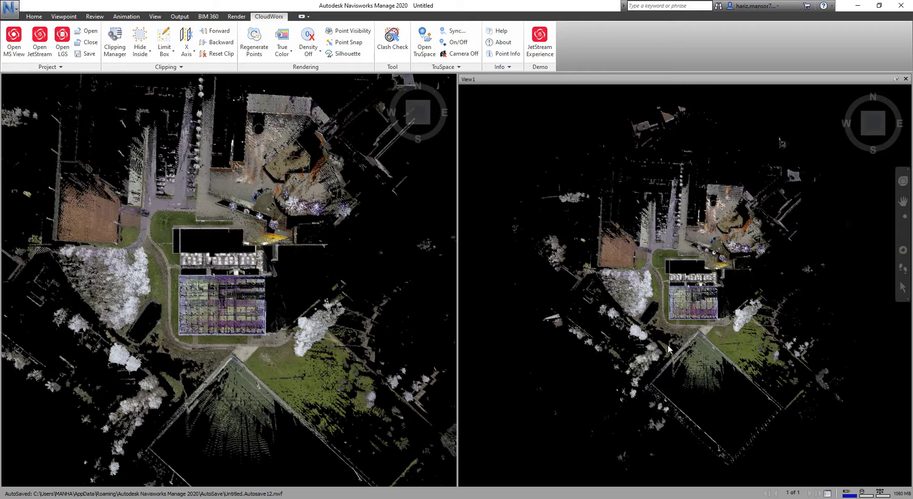
scroll(726, 230, up, 2)
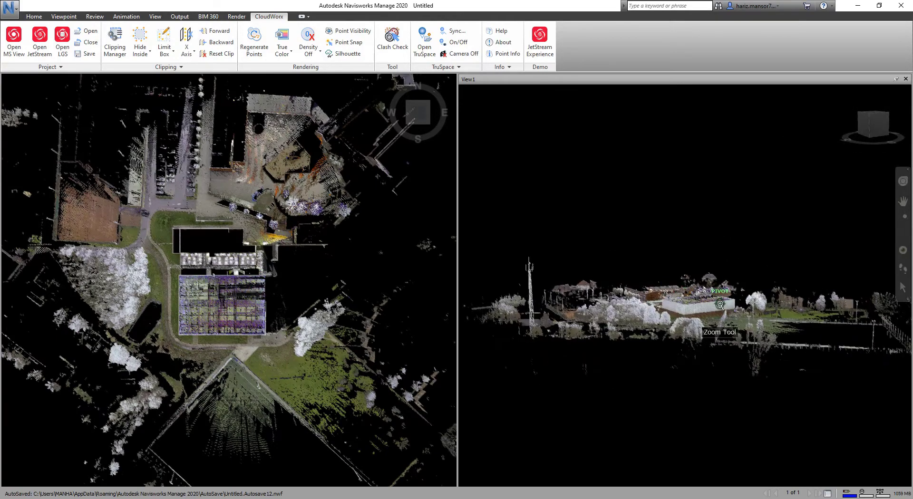
scroll(721, 305, up, 4)
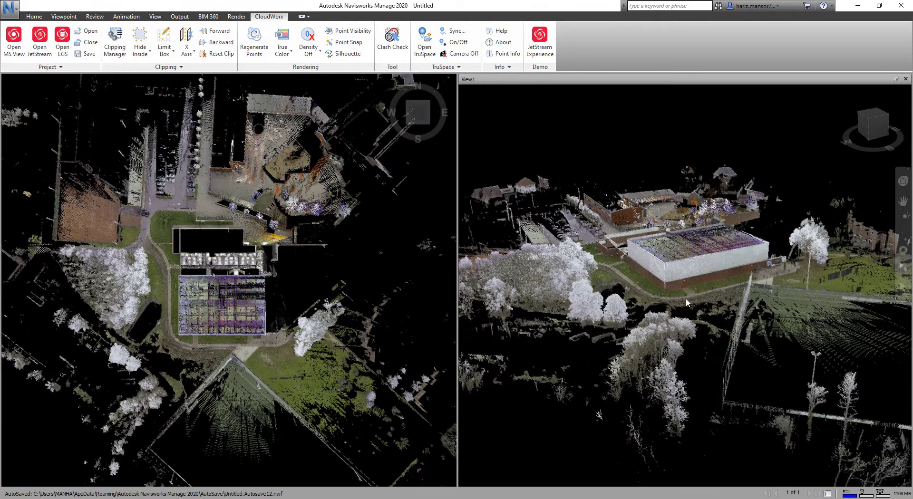
click(300, 248)
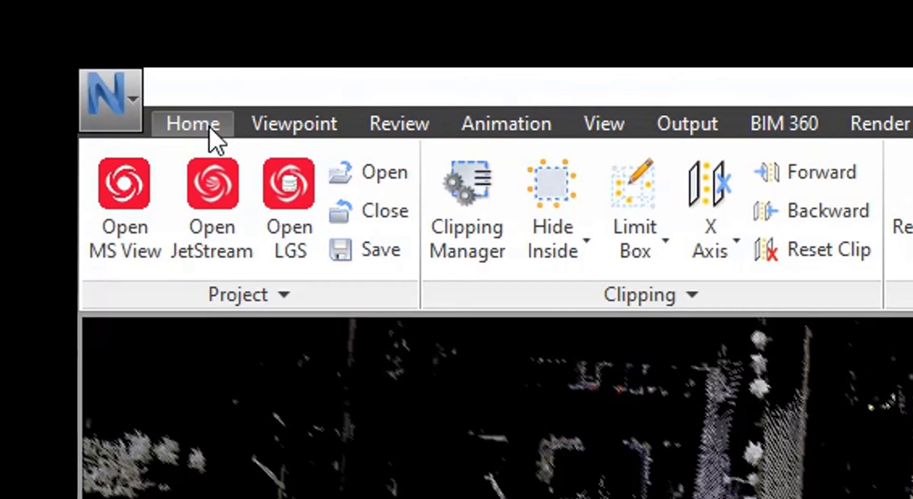
Append Fire Protection Design.nwc, filtering the file list to Navisworks Cache (*.nwc)
click(199, 126)
click(142, 190)
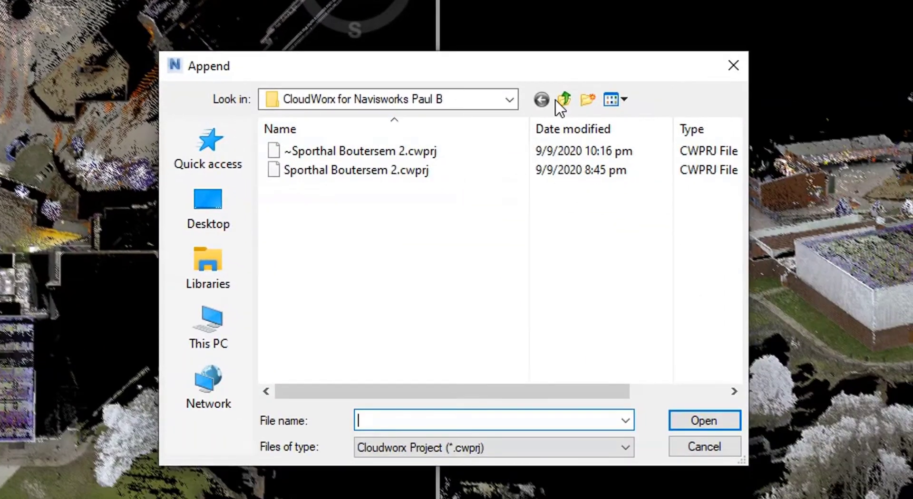
click(527, 448)
drag(675, 204, 674, 122)
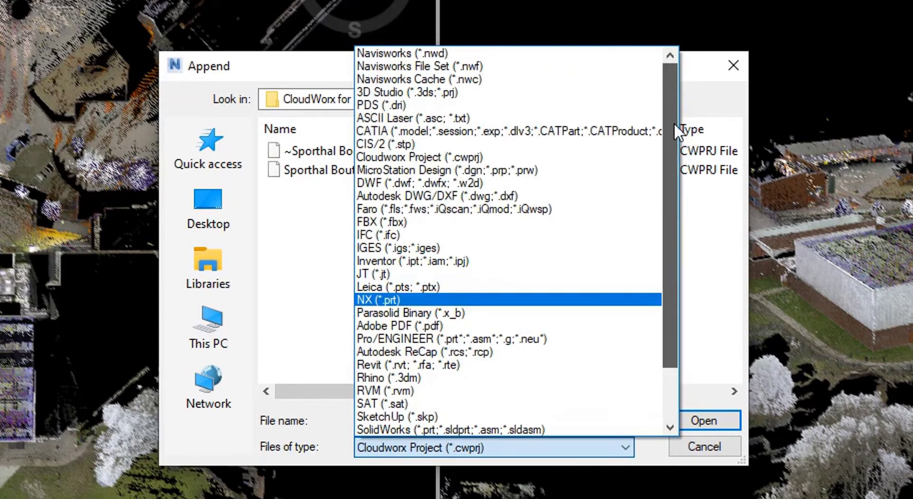
click(503, 79)
click(405, 170)
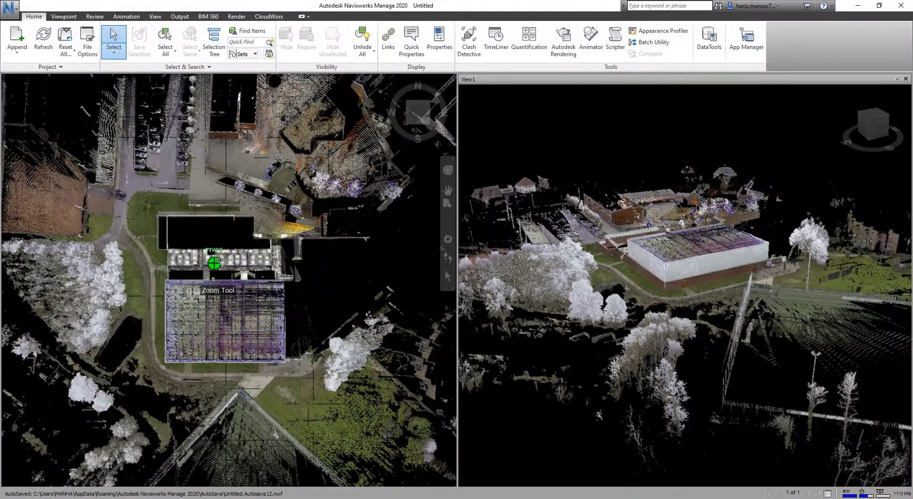
scroll(219, 262, up, 5)
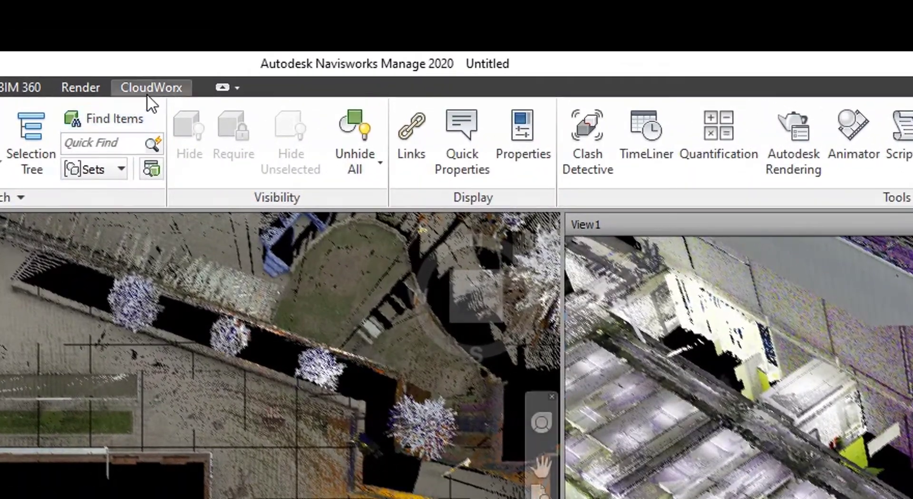
Start TruSpace at a picked spot in the view and choose scan position Setup 013
click(159, 82)
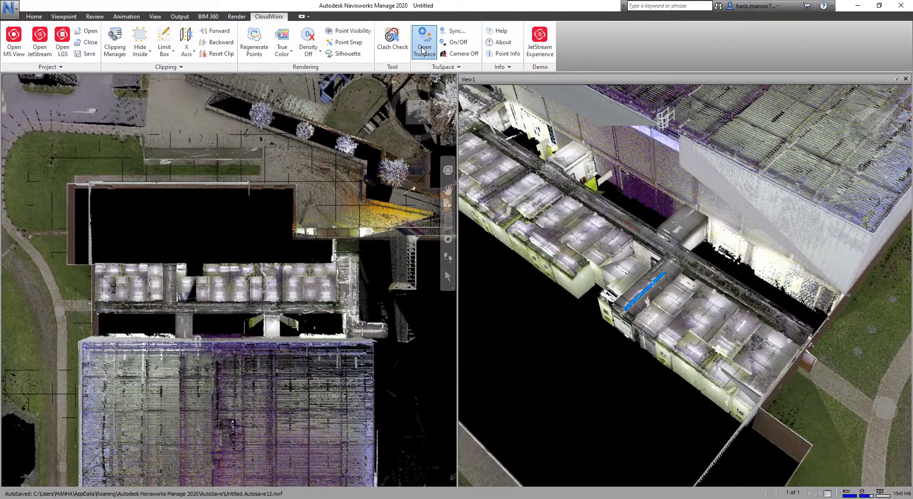
click(423, 51)
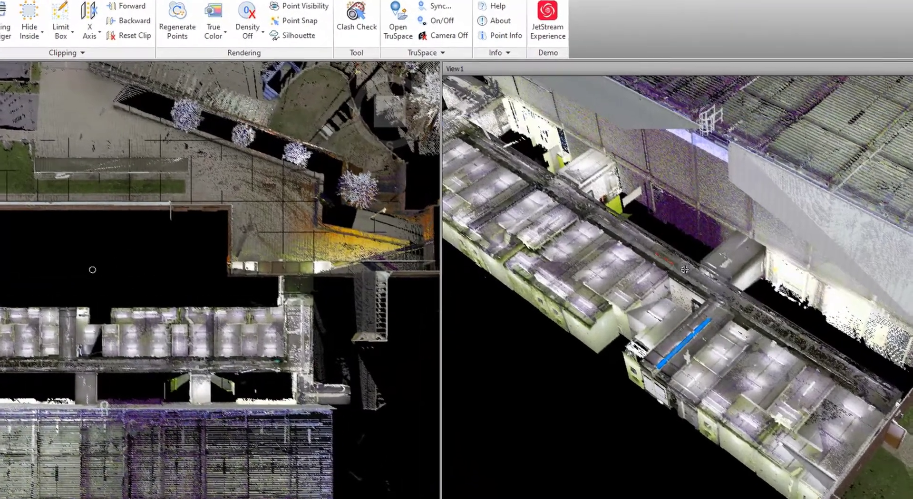
click(646, 234)
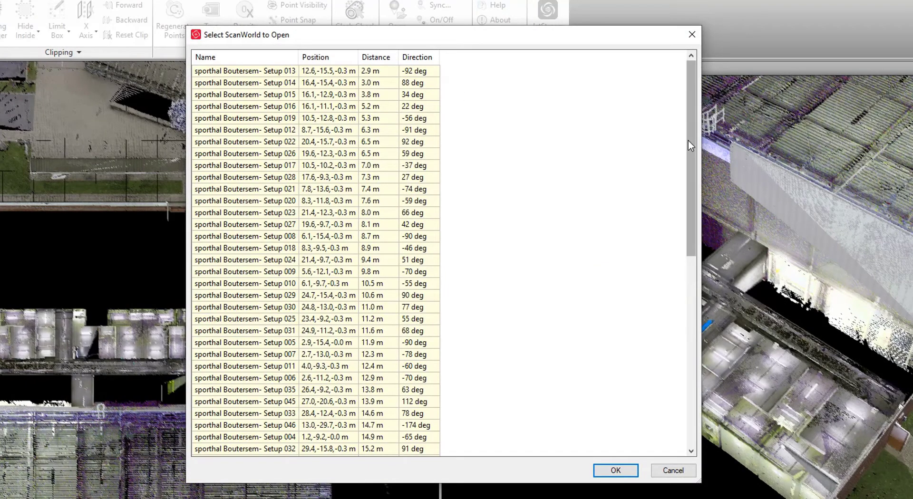
drag(690, 146, 681, 118)
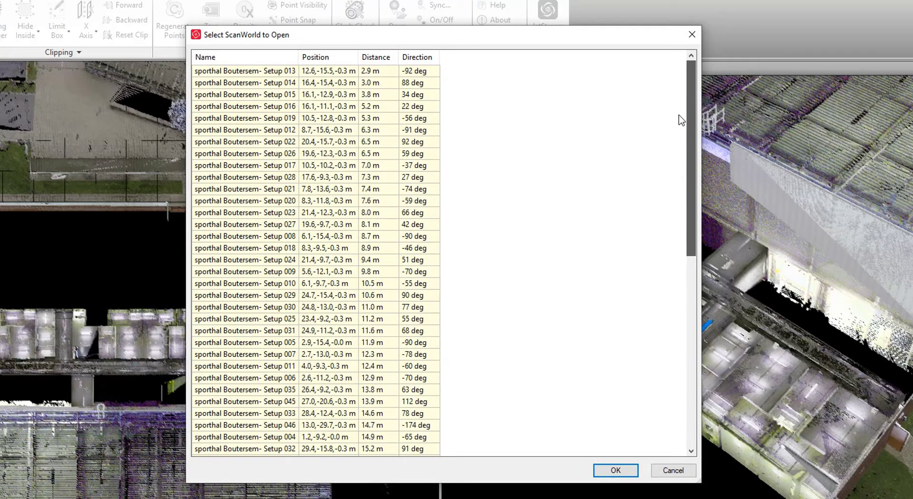
click(260, 72)
Open the Setup 013 panorama and hop through corridor setups to the ceiling by the Grote zaal sign
click(612, 470)
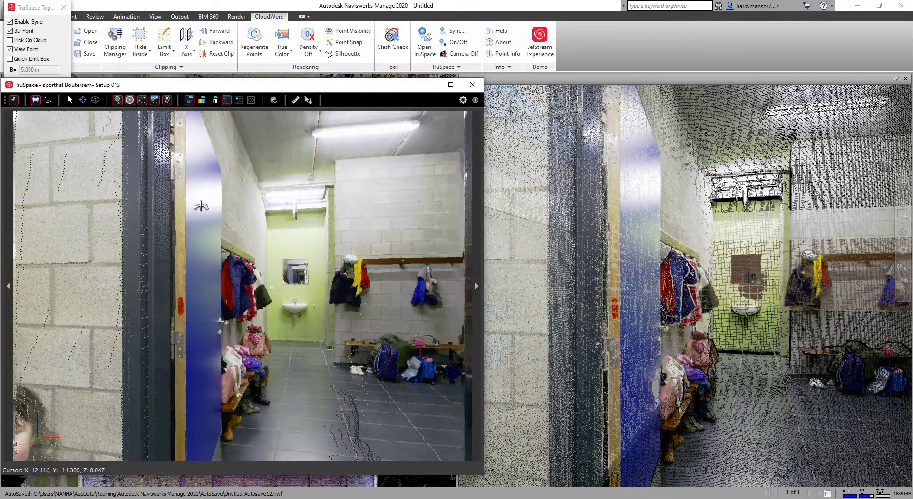
drag(195, 204, 387, 236)
double_click(385, 239)
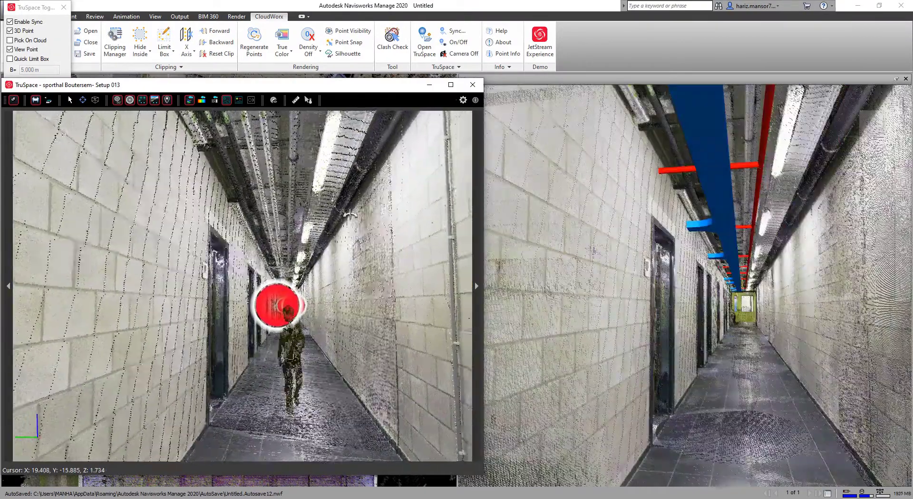
drag(280, 227, 243, 138)
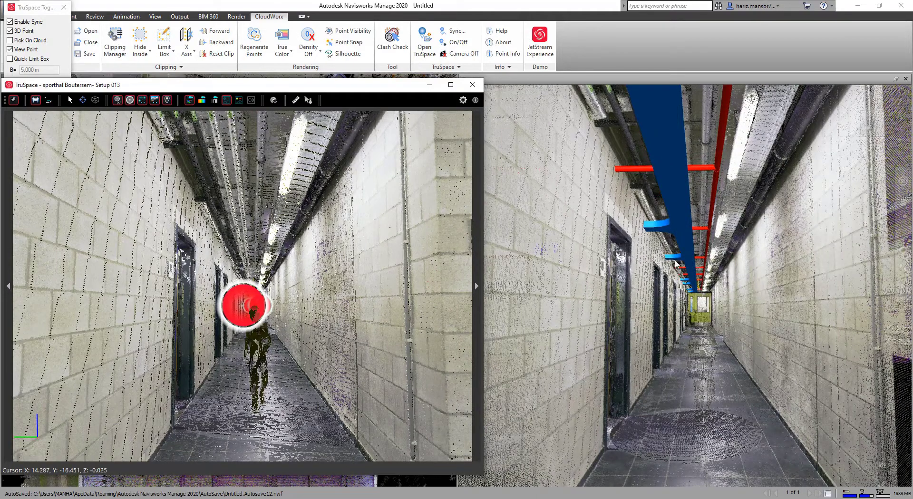
double_click(299, 254)
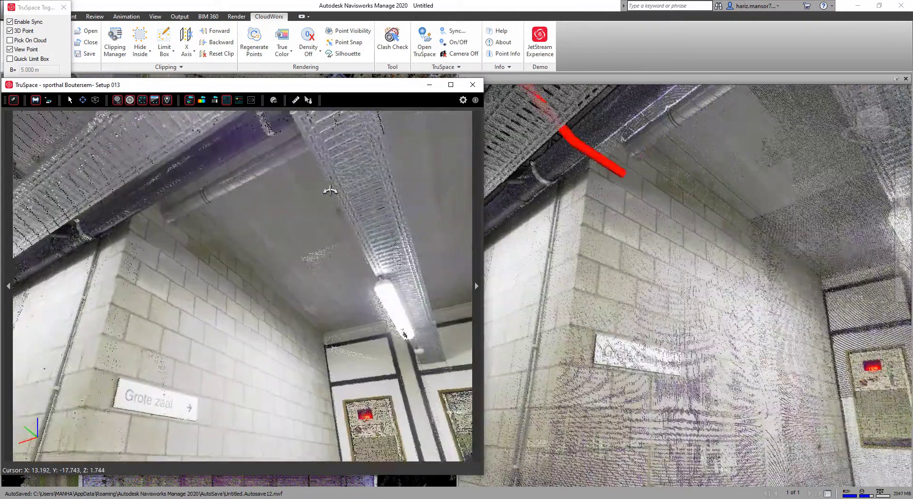
drag(331, 190, 278, 117)
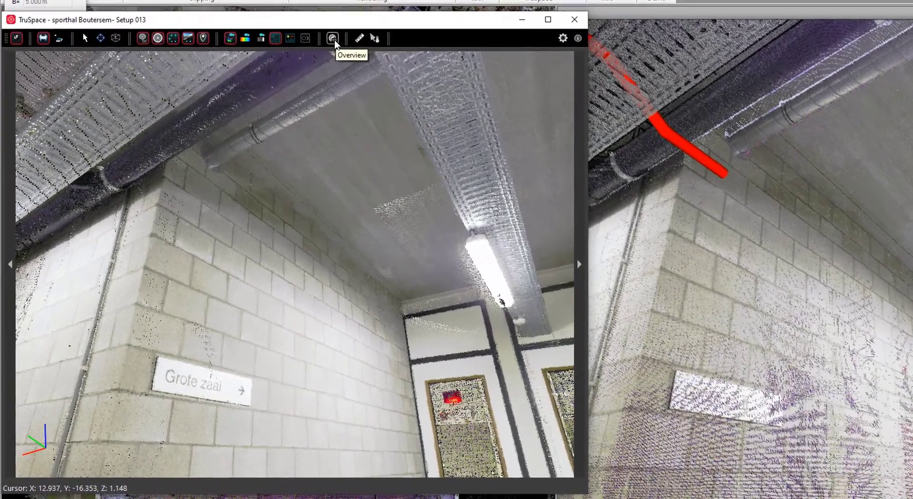
Pick Setup 012 on the TruSpace overview map and turn the panorama up toward the ceiling
click(273, 100)
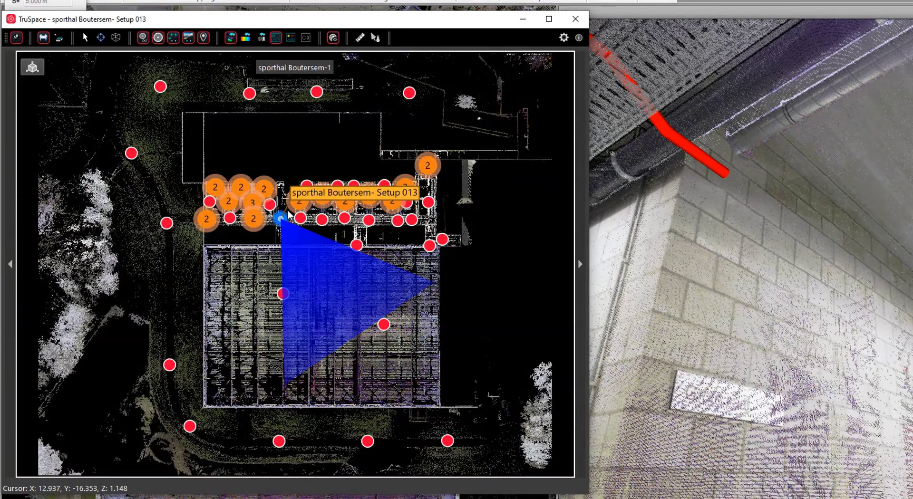
scroll(266, 222, up, 3)
scroll(265, 222, up, 3)
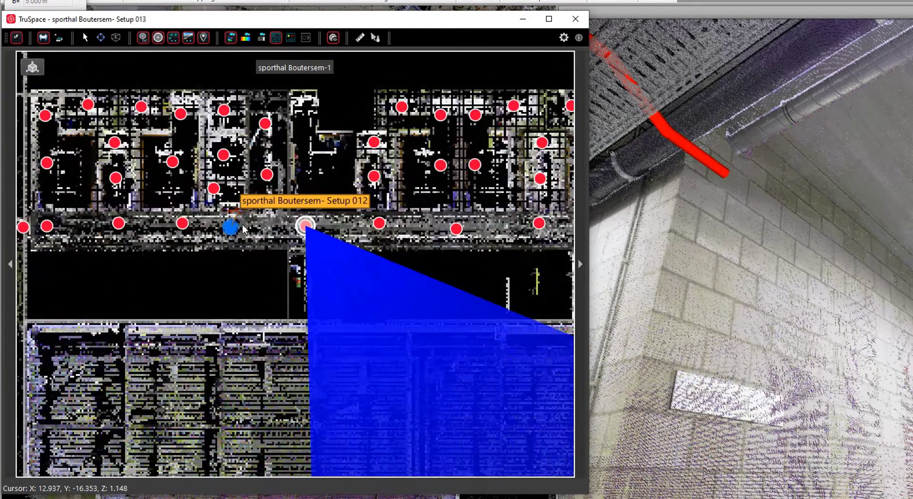
click(241, 227)
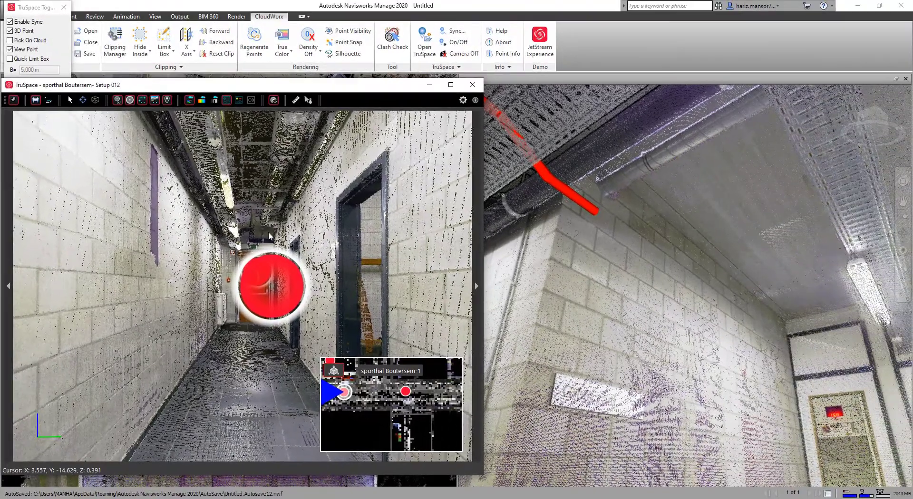
drag(554, 125, 412, 149)
drag(338, 191, 294, 246)
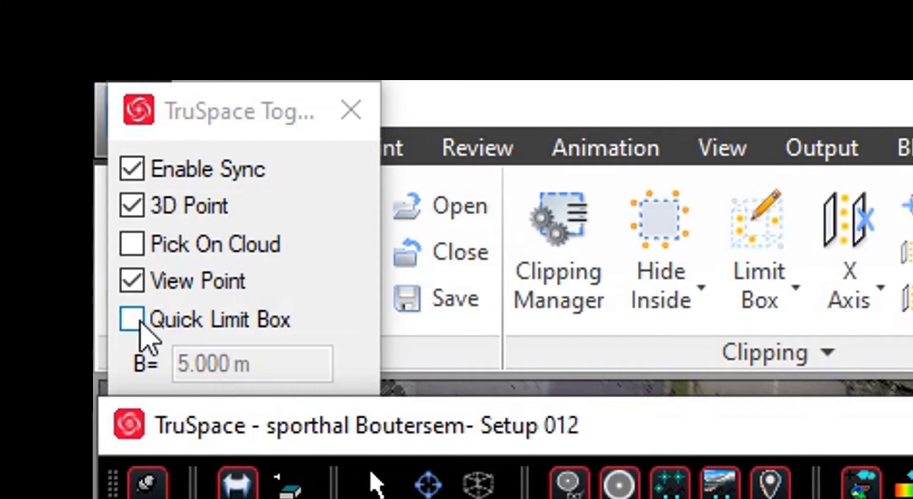
Clip the point cloud with a quick limit box, move TruSpace aside, and focus the 3D view
click(140, 322)
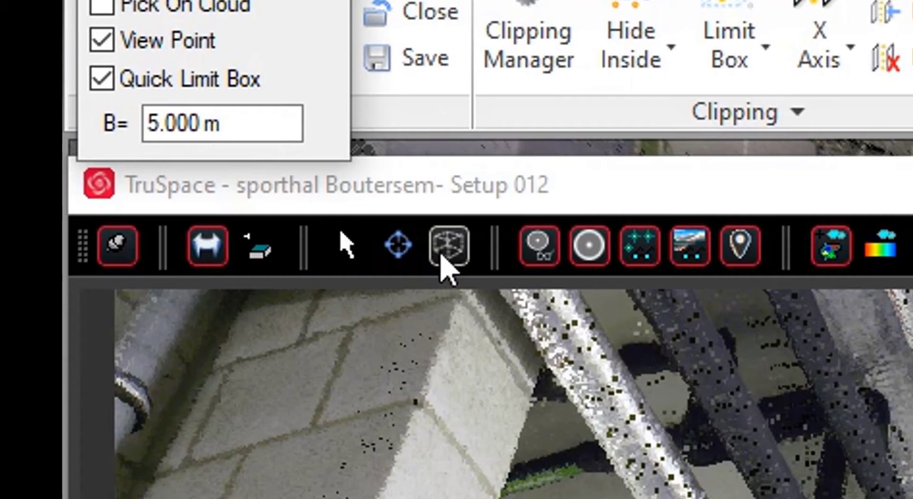
click(445, 257)
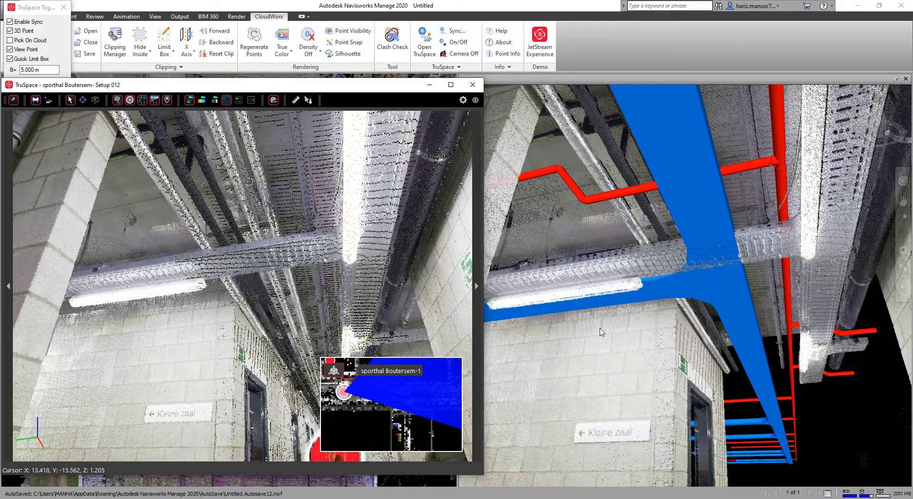
drag(270, 91, 297, 91)
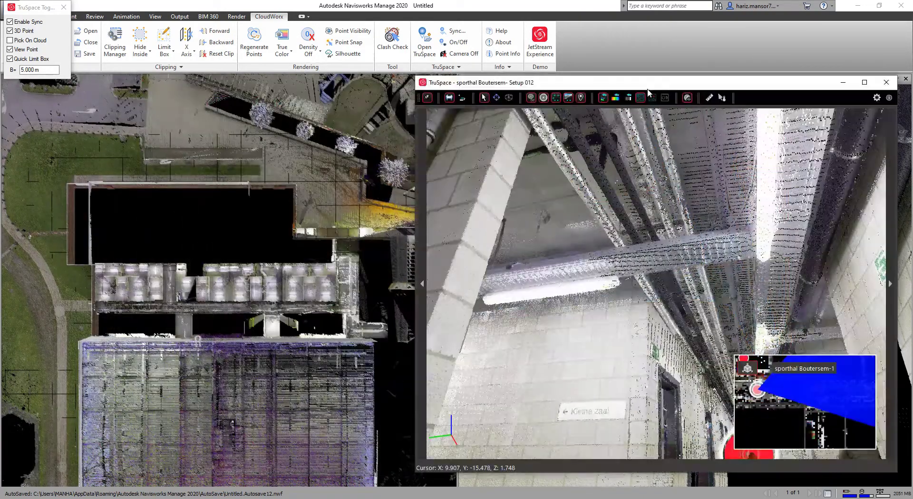
click(250, 214)
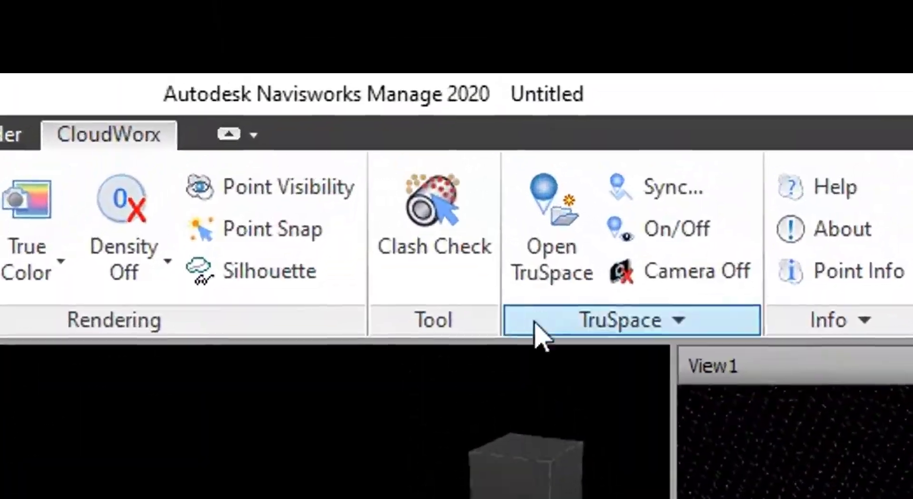
Create a model-versus-cloud clash test named CAD VS with test type Clash
click(445, 264)
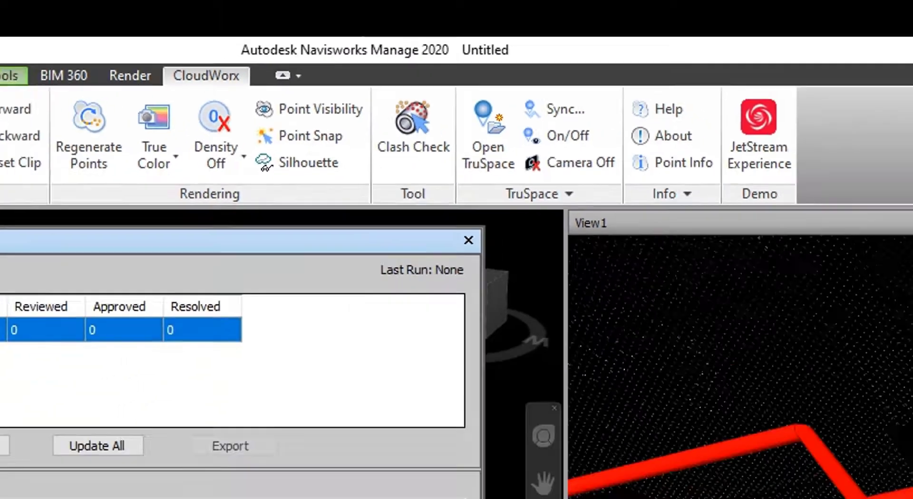
click(102, 125)
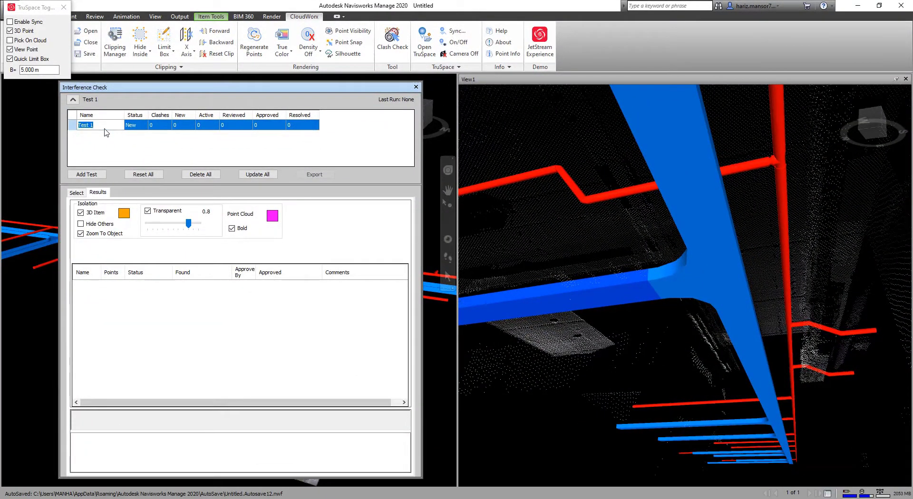
text(CAD VS)
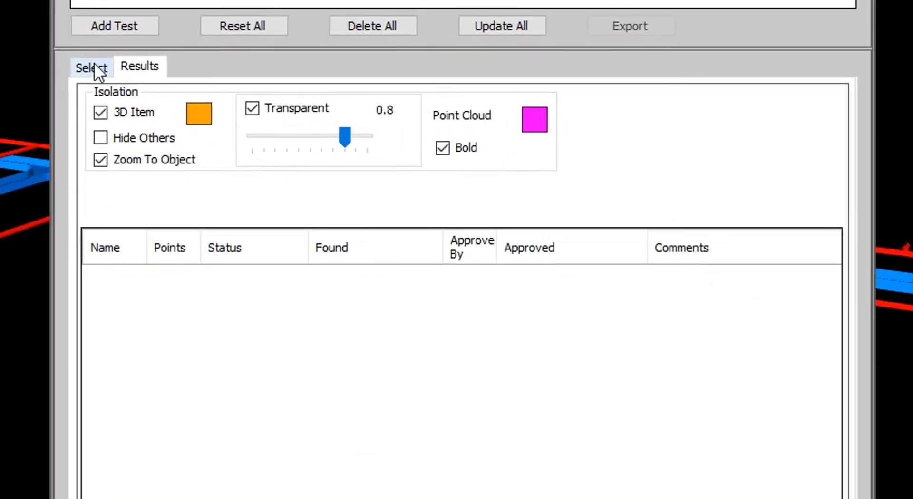
click(76, 193)
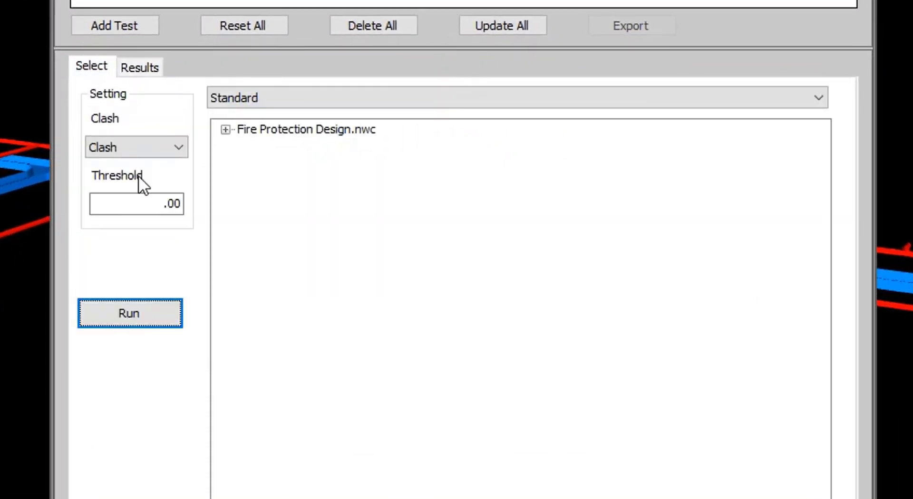
click(147, 147)
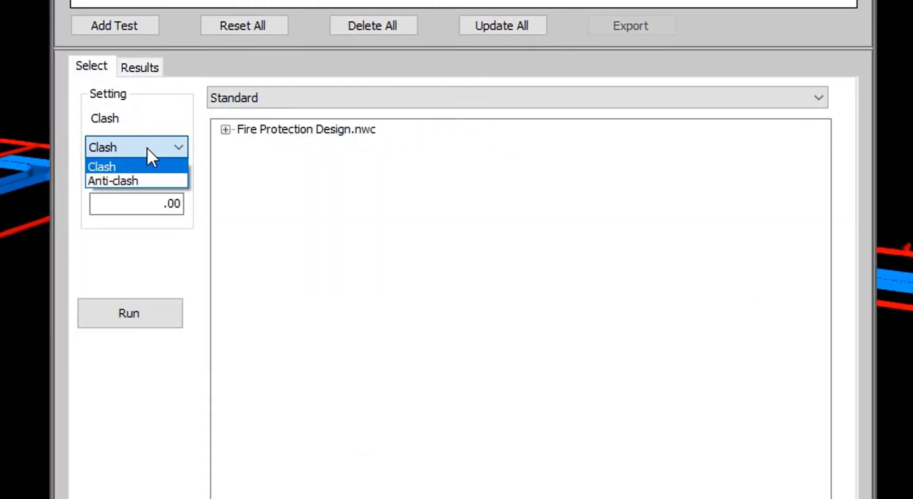
click(151, 148)
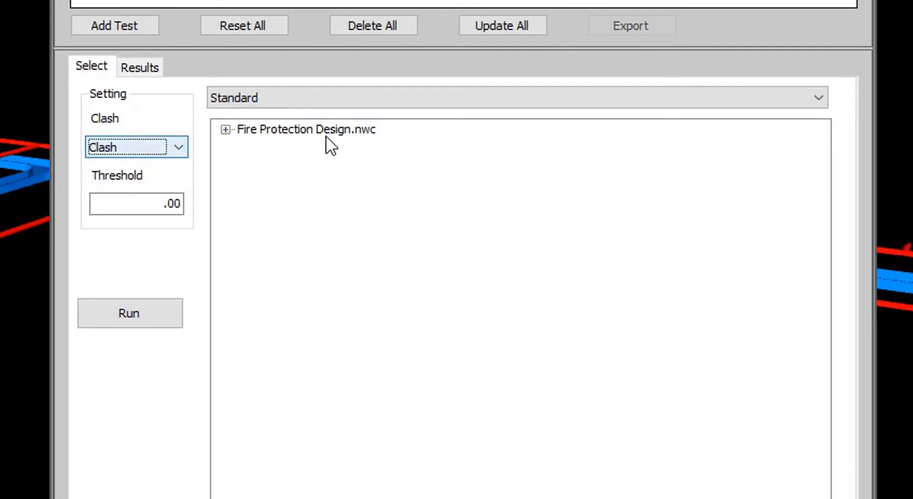
Select Cable Tray Fittings, Cable Trays, Pipe Fittings and Pipes, adjust the threshold, and run the test
click(226, 129)
click(246, 164)
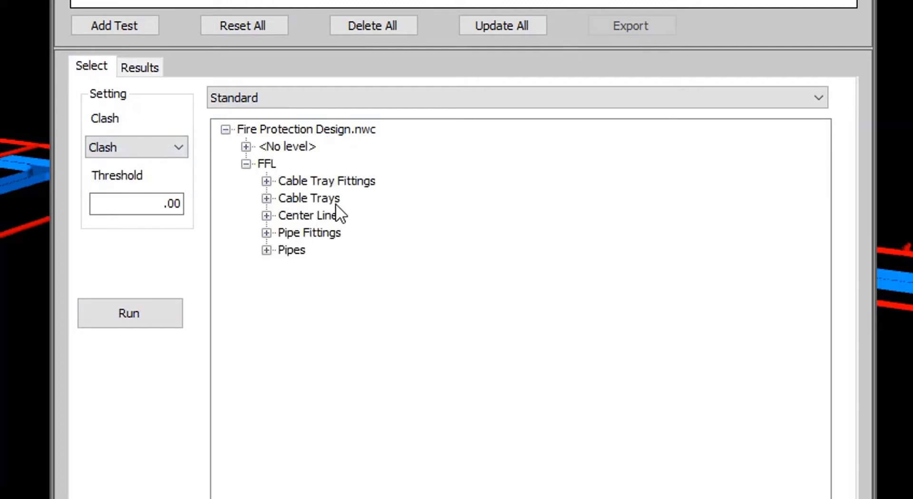
click(309, 185)
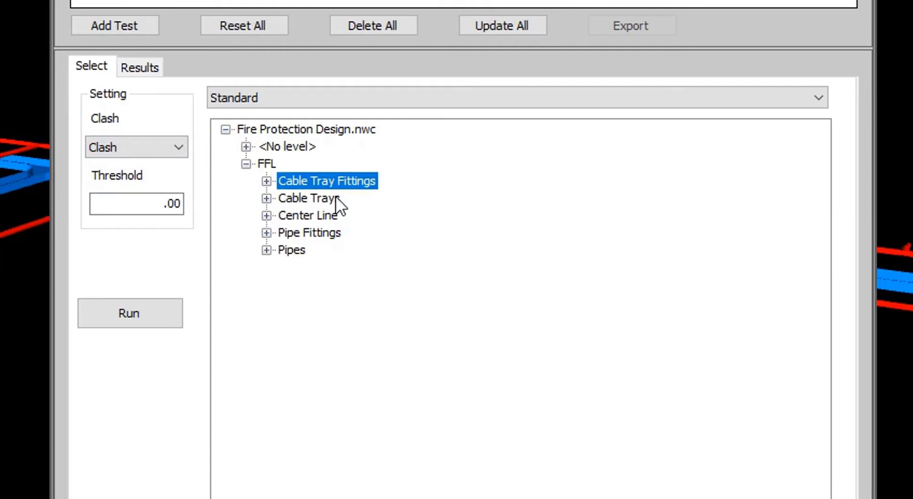
ctrl+click(337, 199)
ctrl+click(315, 234)
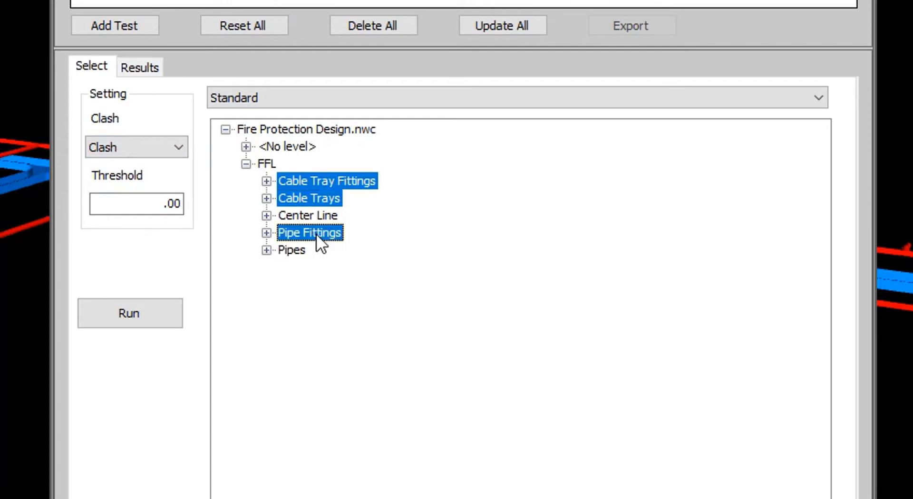
ctrl+click(294, 251)
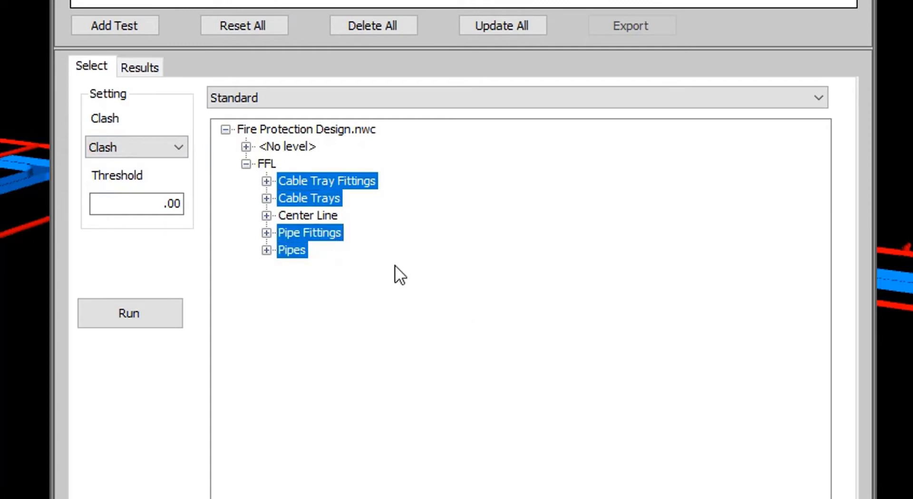
click(144, 203)
drag(145, 202, 228, 206)
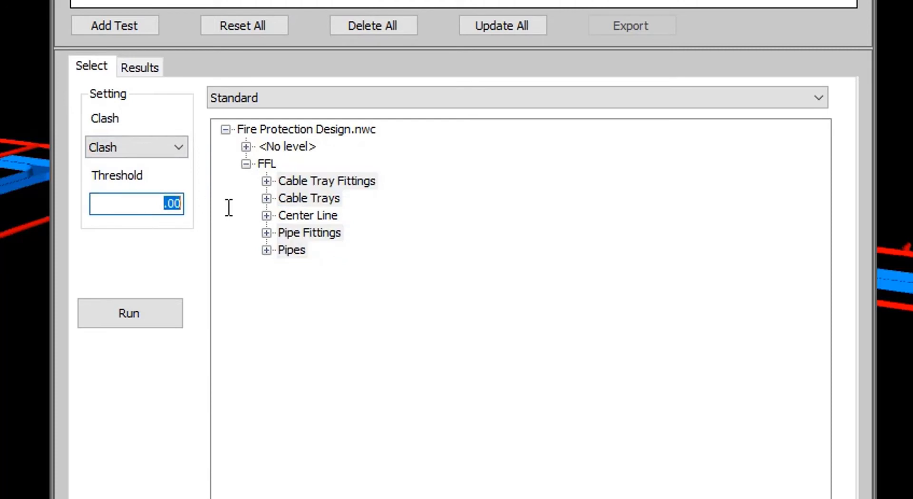
click(146, 318)
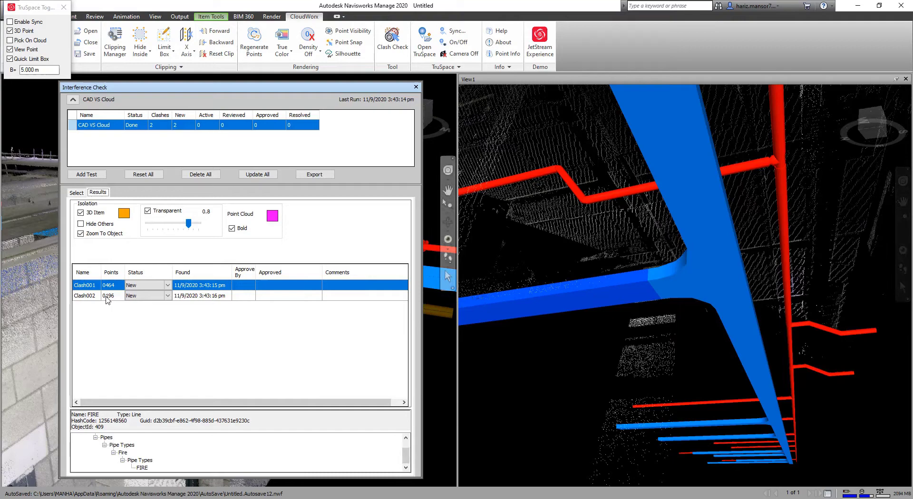
Step through Clash001 and Clash002, ending zoomed on Clash002's cable tray tee
click(88, 295)
click(86, 286)
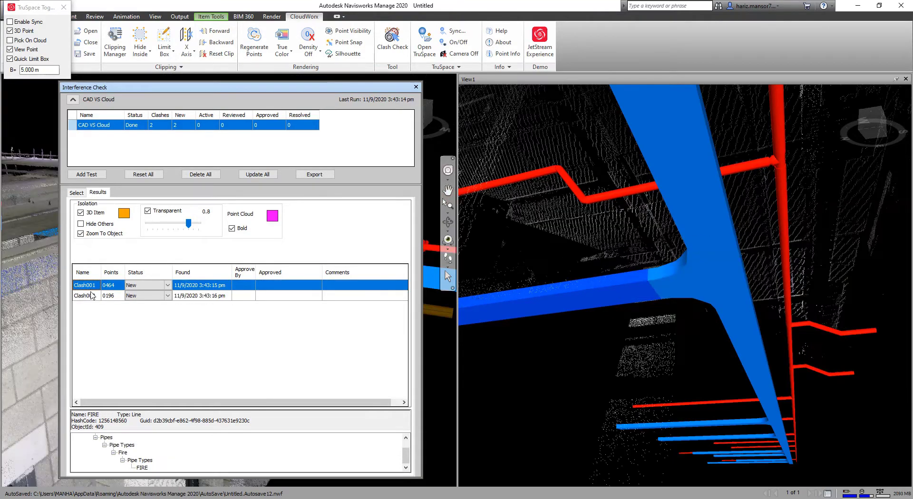
click(86, 295)
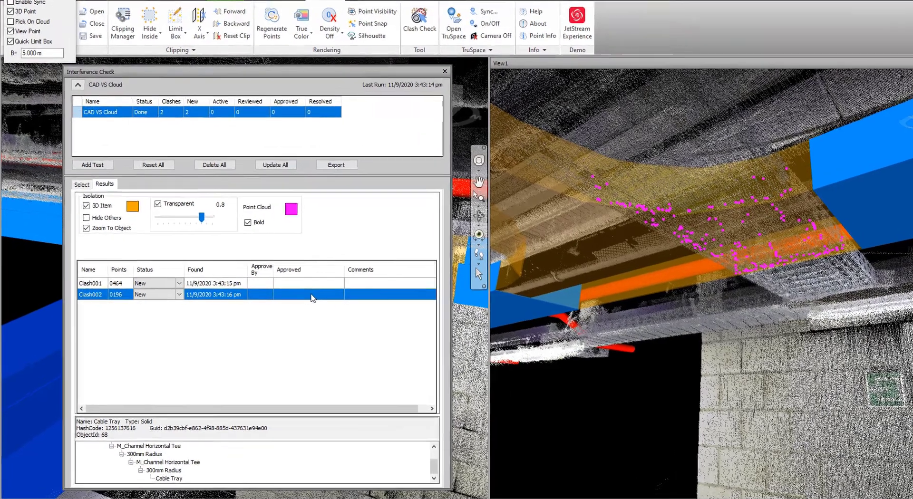
Add the comment 'Reroute the Cable Tray' to Clash002 and set its status to Approved
click(350, 296)
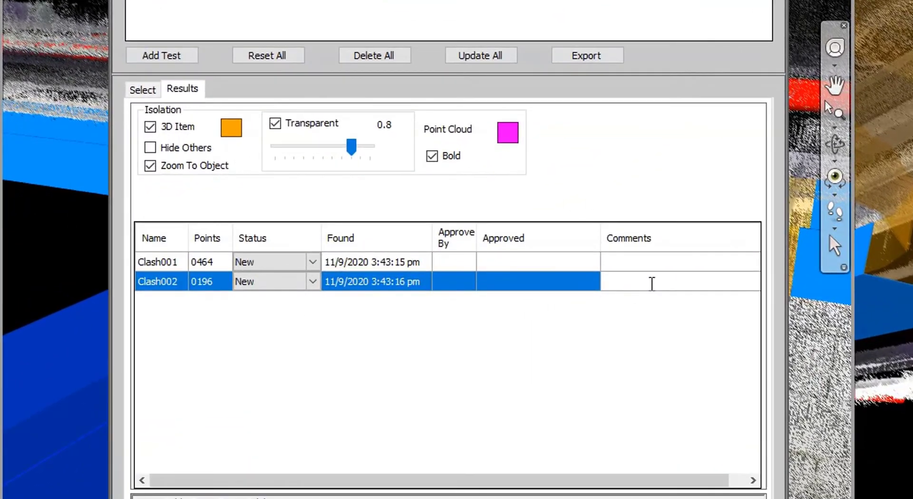
text(Reroute the Cab)
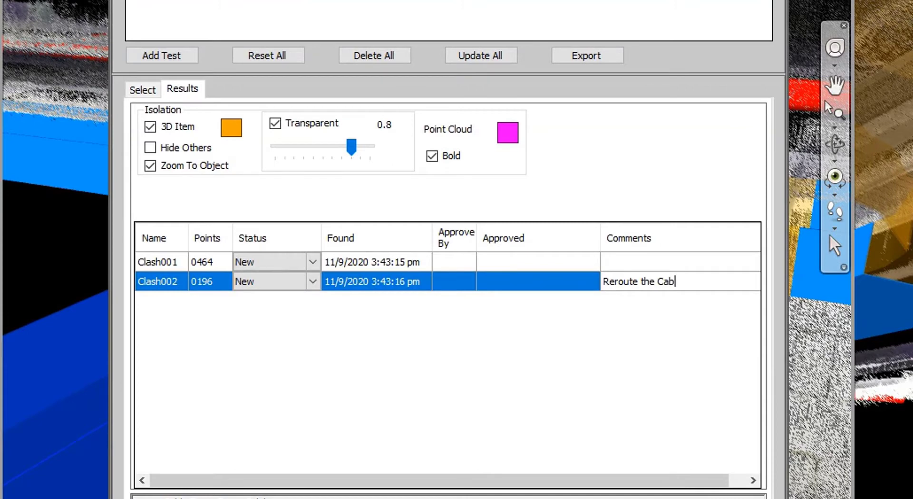
text(le Tray)
click(312, 285)
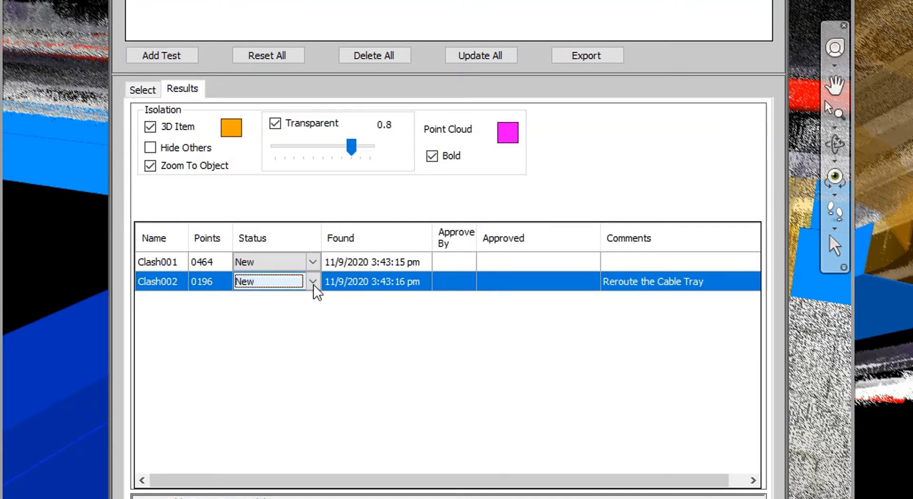
click(313, 282)
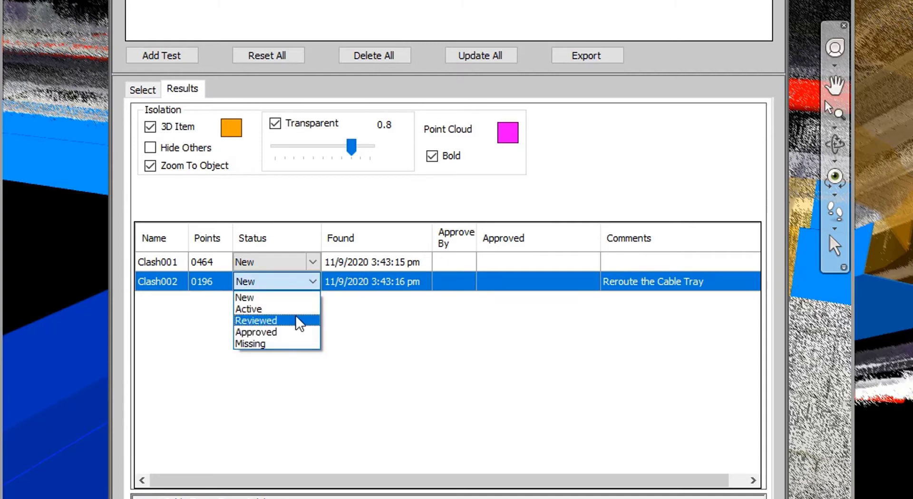
click(287, 333)
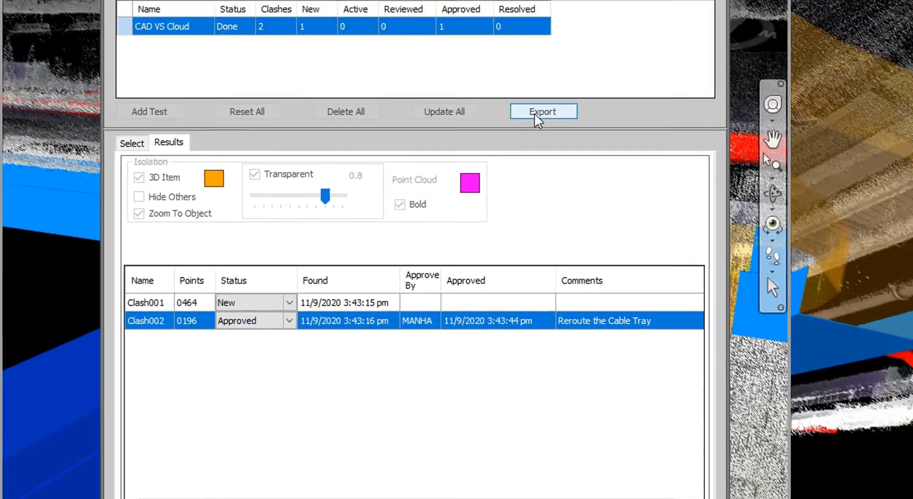
Export the clash results as the text report RFI 001 on the Desktop, then switch windows
click(587, 55)
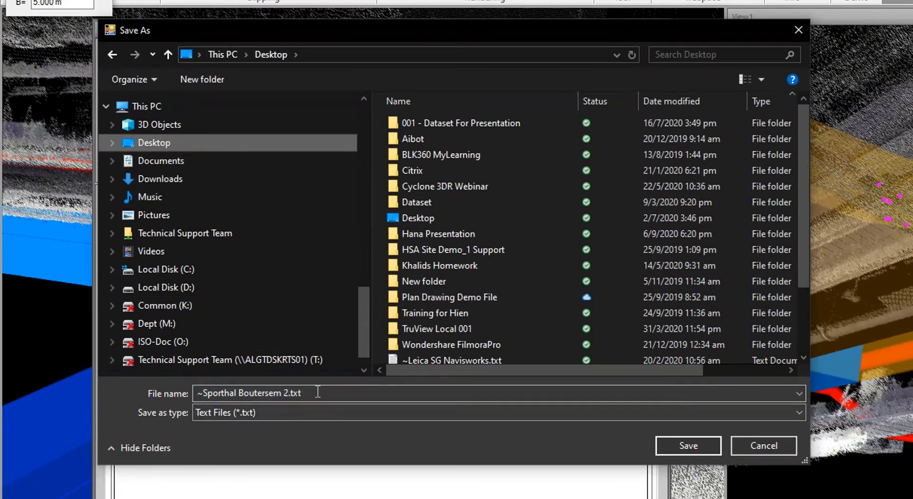
text(RFI 001)
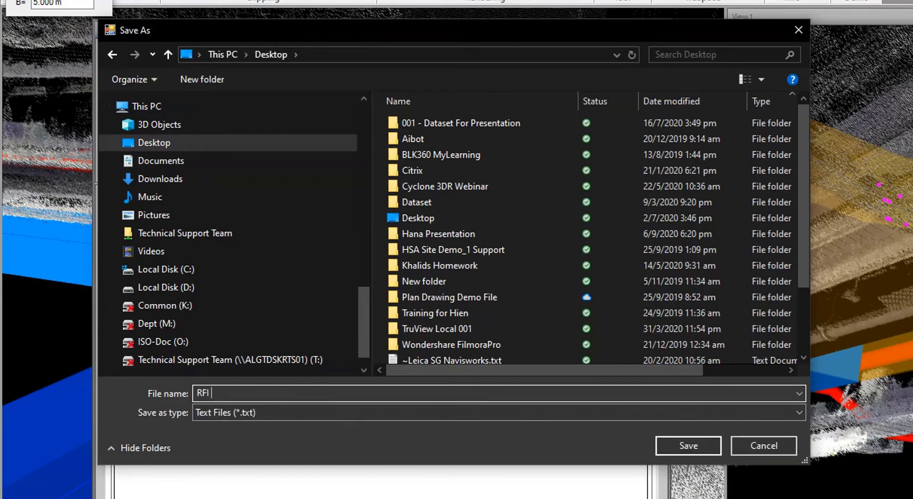
click(678, 443)
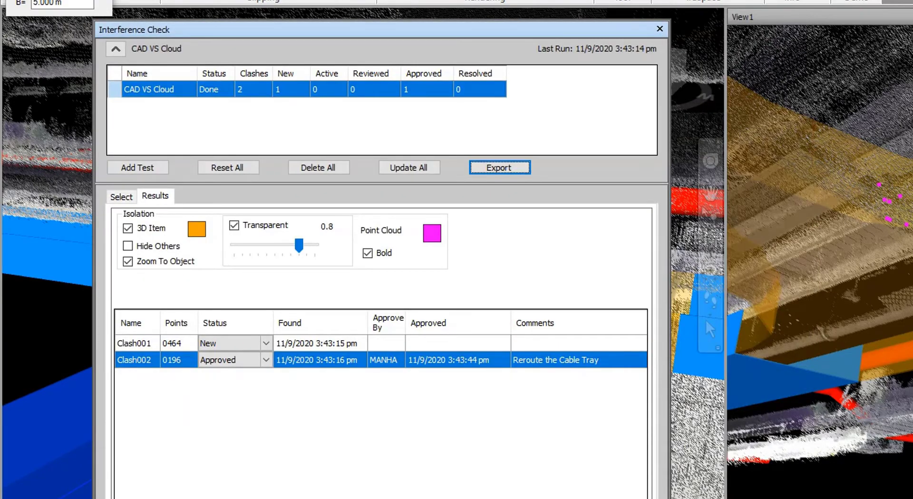
key(alt+Tab)
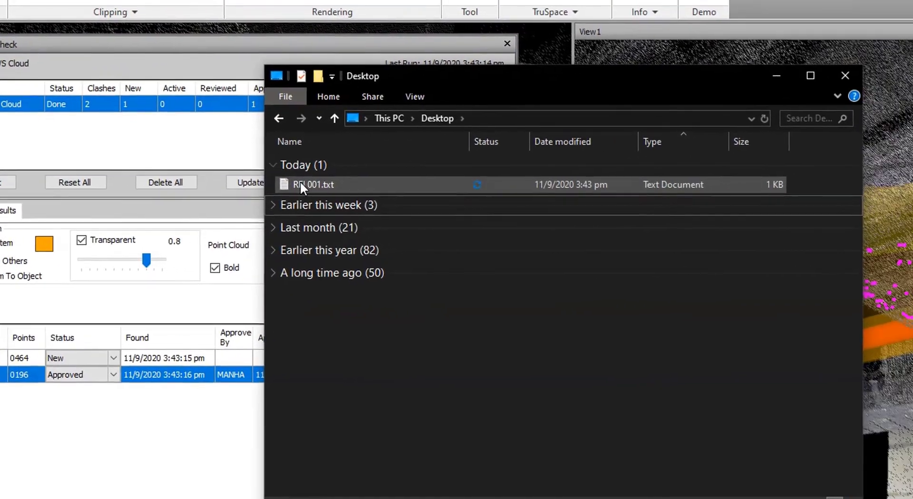
Open RFI 001.txt to review both clashes, then minimize Notepad and File Explorer
double_click(301, 179)
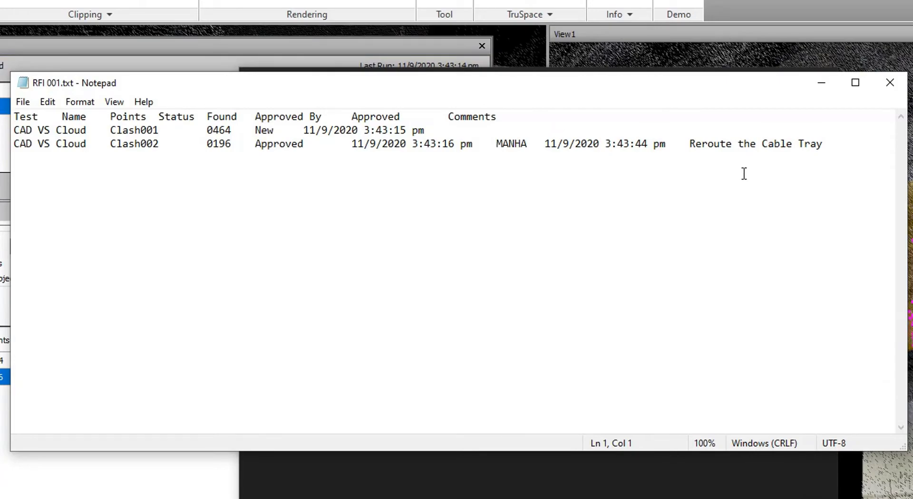
click(826, 90)
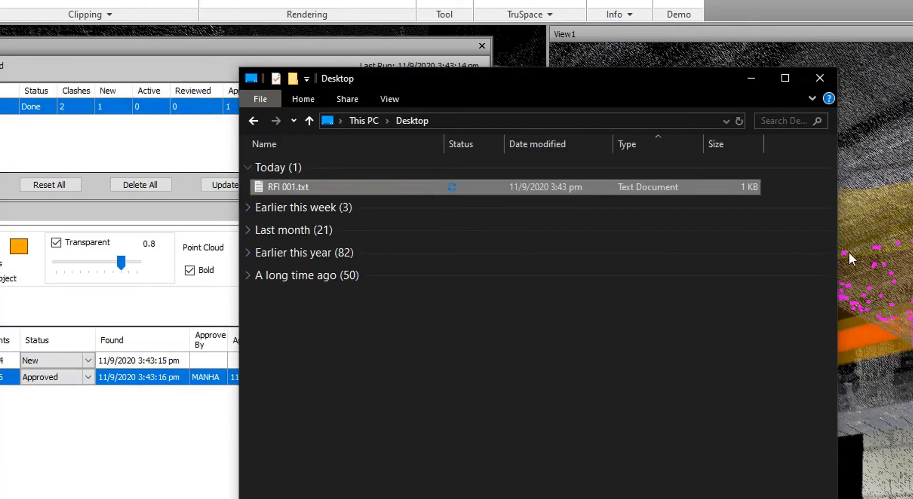
click(744, 76)
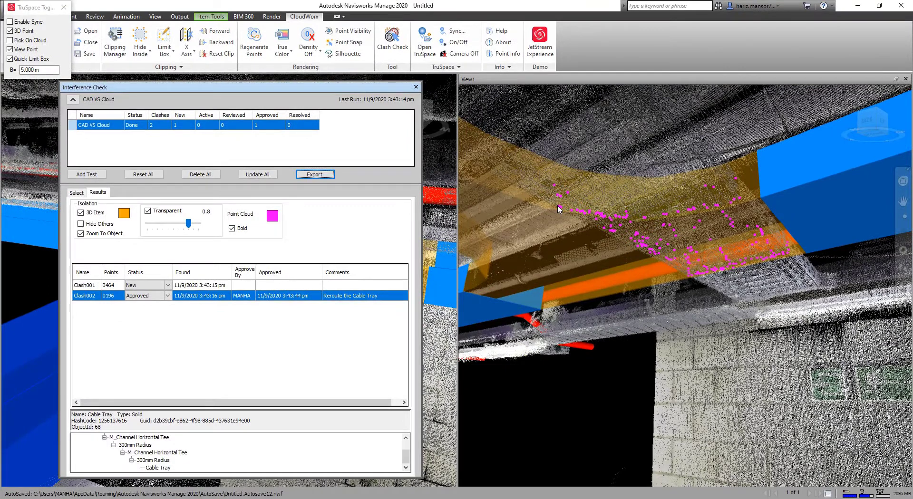